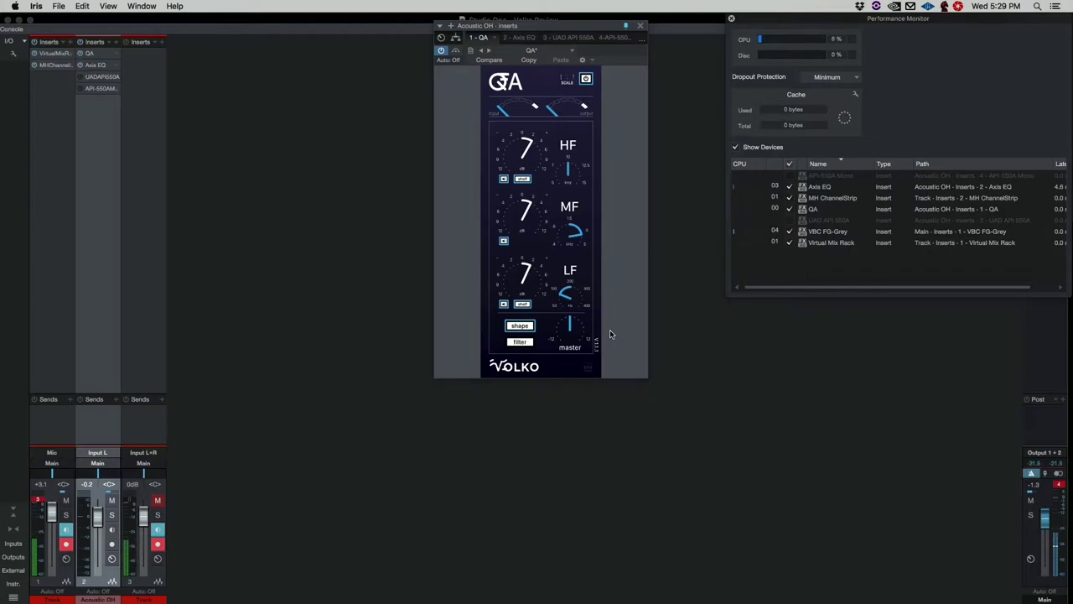
Boost the HF, MF and LF bands of the QA equalizer by about 2 dB each and toggle its bypass to compare.
left_click(534, 168)
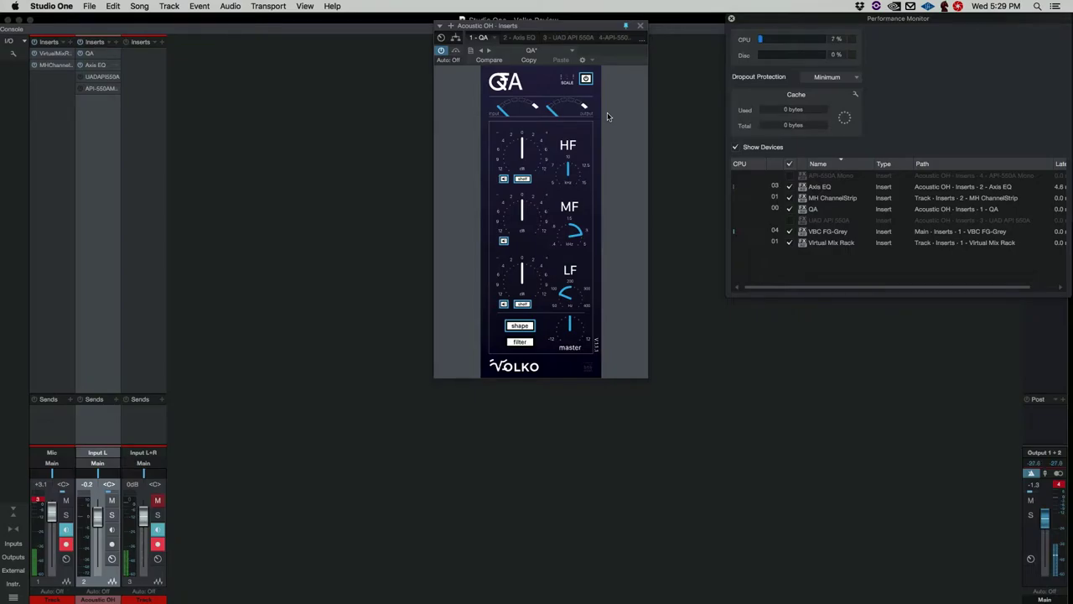
left_click_drag(537, 29, 614, 23)
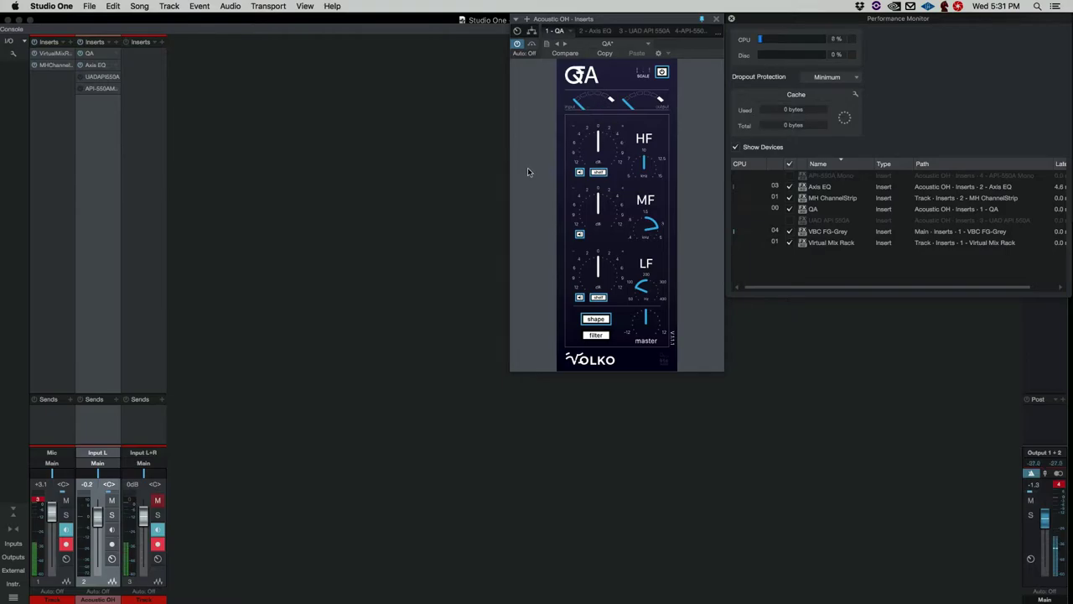
mouse_move(597, 150)
mouse_move(597, 153)
left_mouse_down()
mouse_move(599, 86)
mouse_move(602, 136)
left_mouse_up()
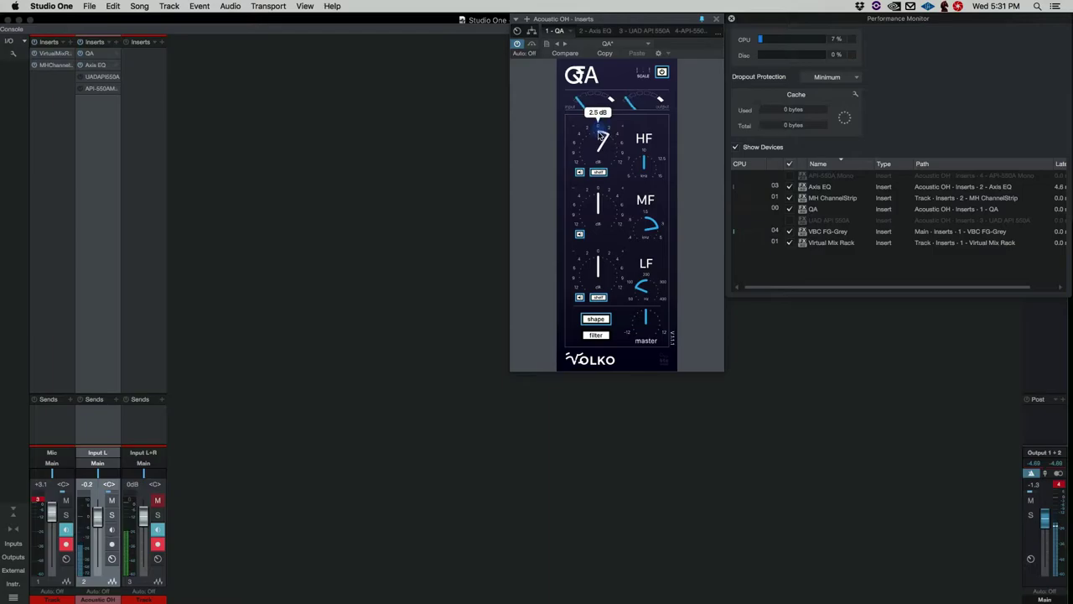
mouse_move(598, 202)
left_mouse_down()
mouse_move(598, 144)
mouse_move(599, 206)
left_mouse_up()
mouse_move(606, 249)
left_mouse_down()
mouse_move(598, 223)
mouse_move(594, 256)
left_mouse_up()
left_click(515, 43)
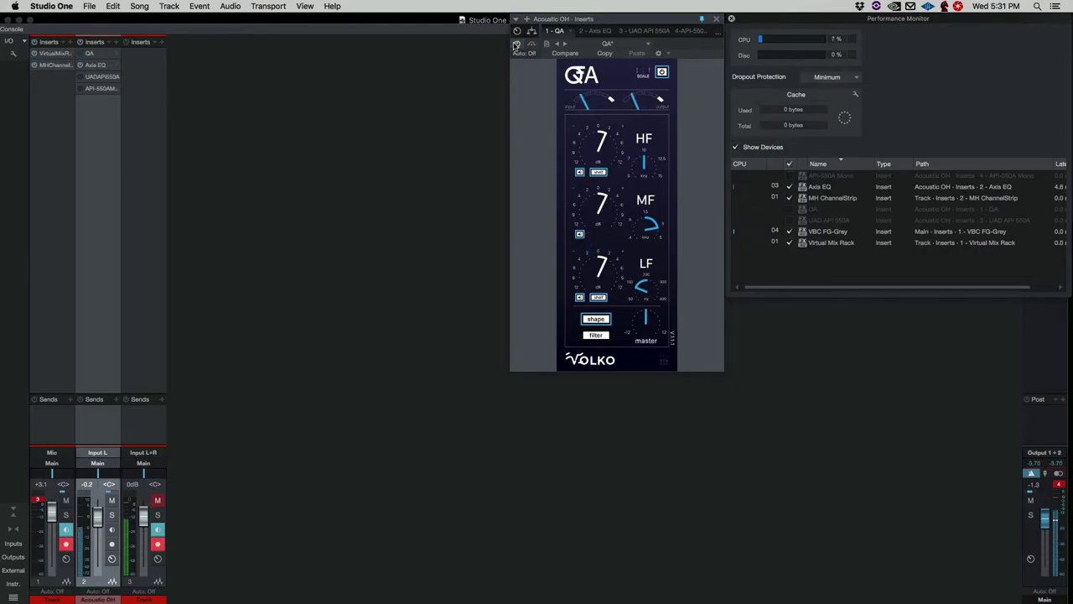
left_click(515, 44)
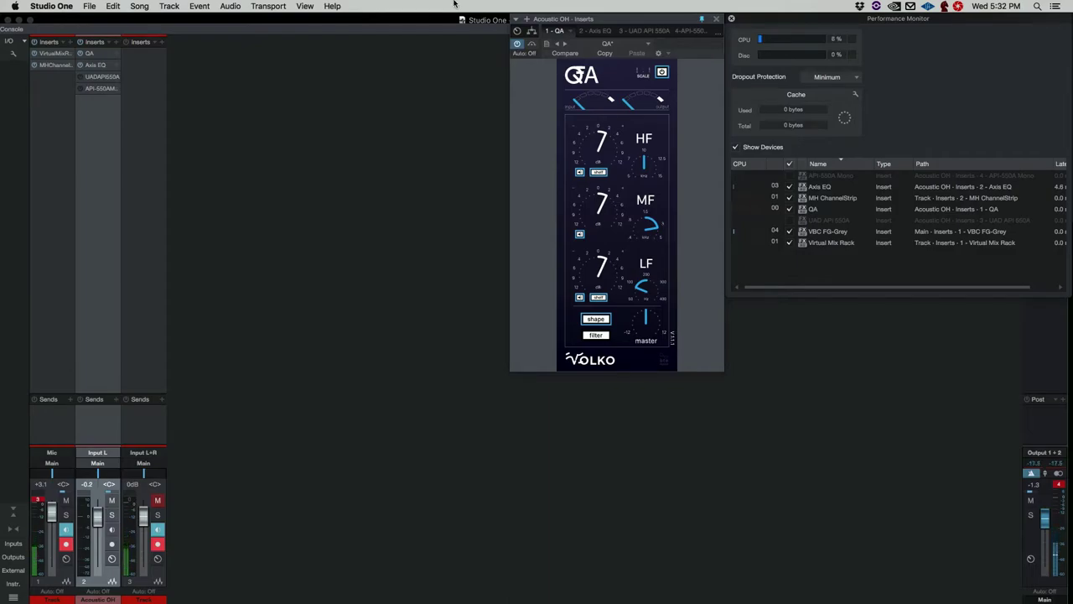
Open the Axis EQ insert of the Acoustic OH channel and place its window beside the QA window.
double_click(98, 65)
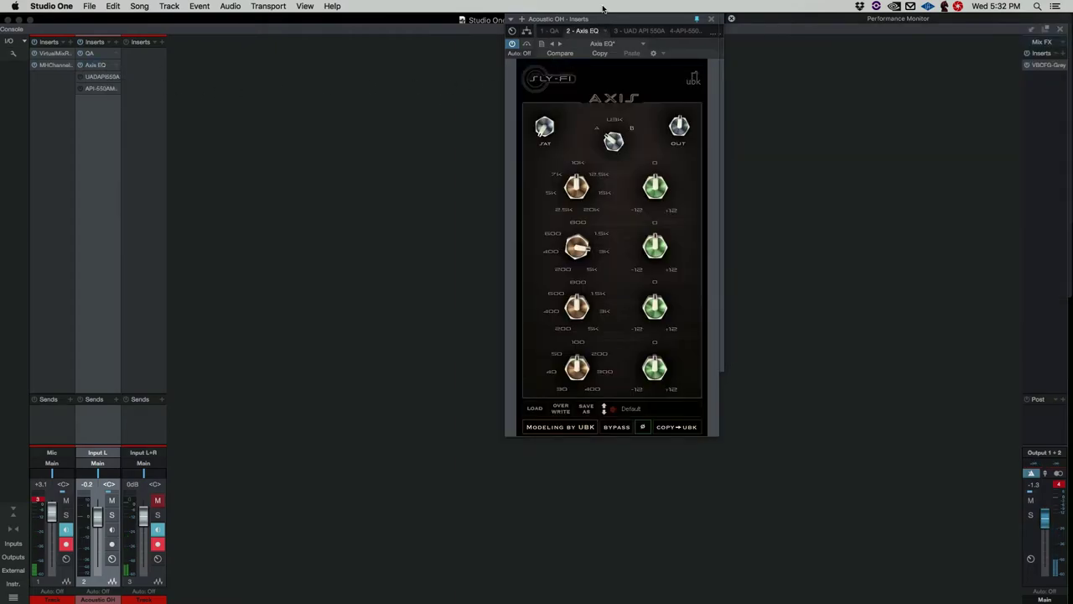
left_click_drag(622, 20, 402, 25)
left_click_drag(611, 21, 894, 21)
left_click_drag(423, 27, 717, 22)
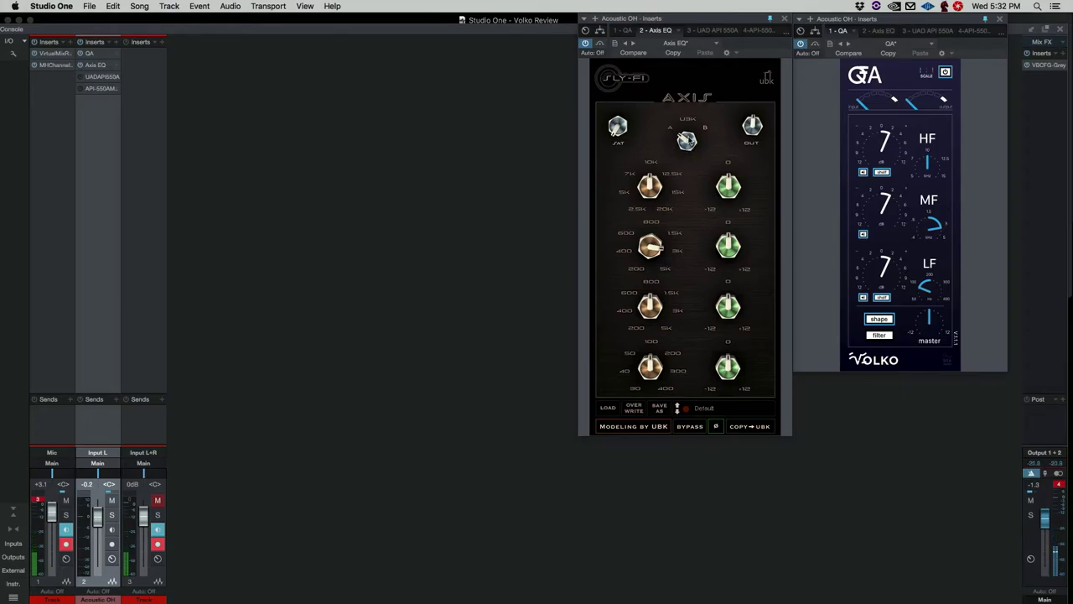
Try the UBK mode and the saturation knob of Axis EQ, returning the mode to A.
left_click(686, 128)
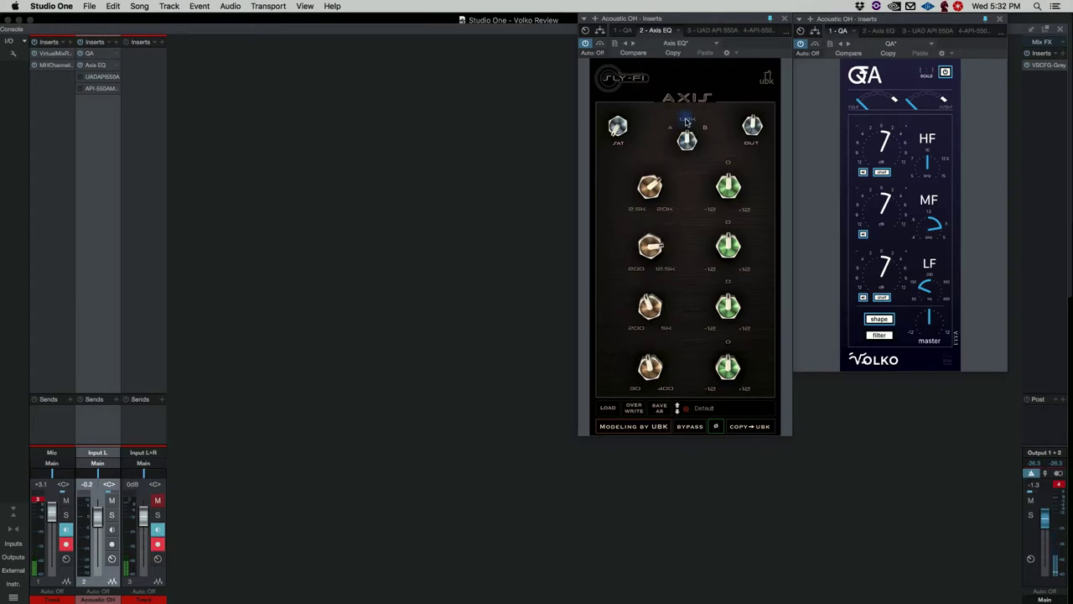
left_click(686, 139)
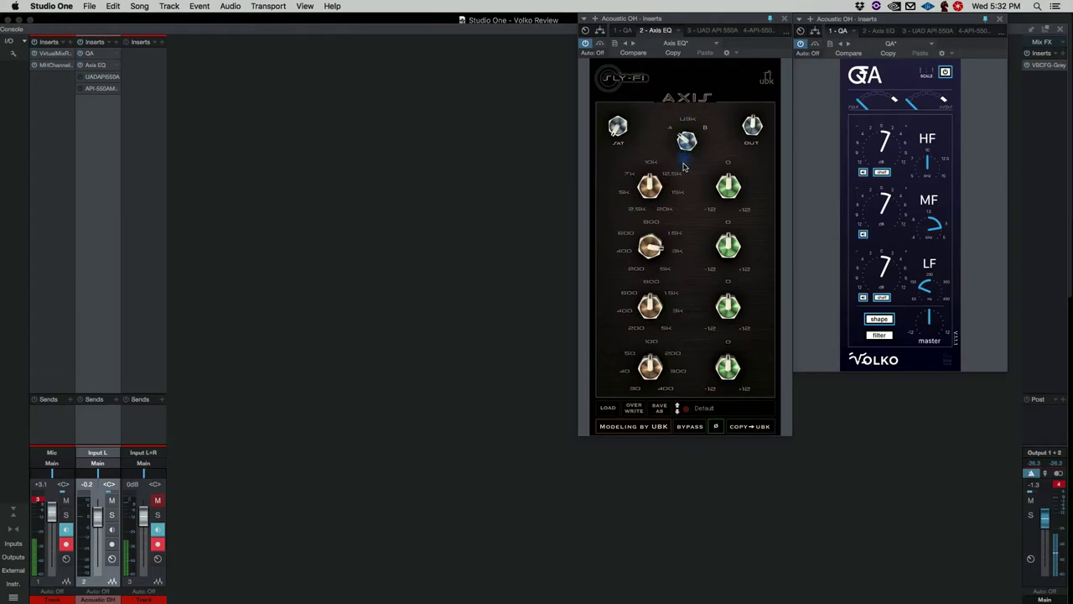
left_click(686, 139)
left_click_drag(622, 127, 592, 160)
Enable Axis EQ, boost its first, second and lowest bands, and toggle its bypass repeatedly to compare, leaving it bypassed.
mouse_move(859, 272)
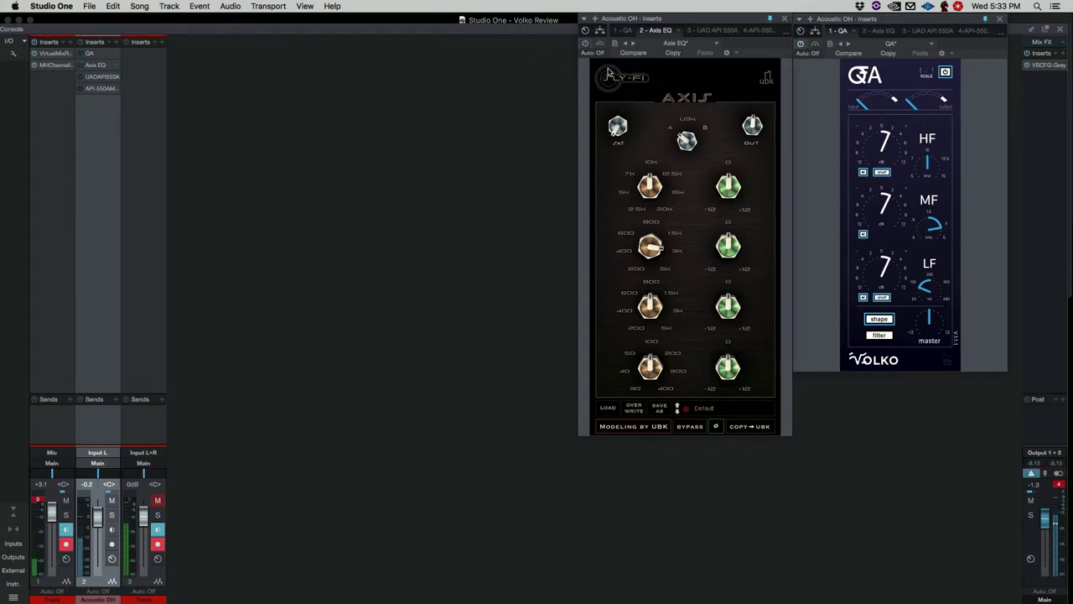
left_click(585, 42)
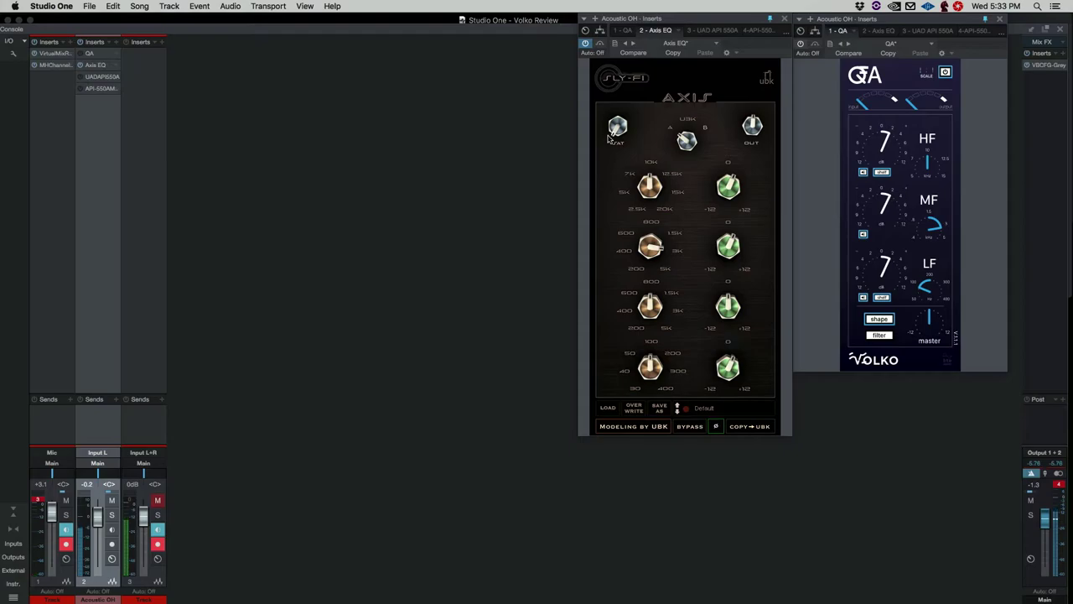
left_click(586, 43)
left_click(586, 44)
left_click(586, 43)
left_click(586, 44)
left_click(585, 46)
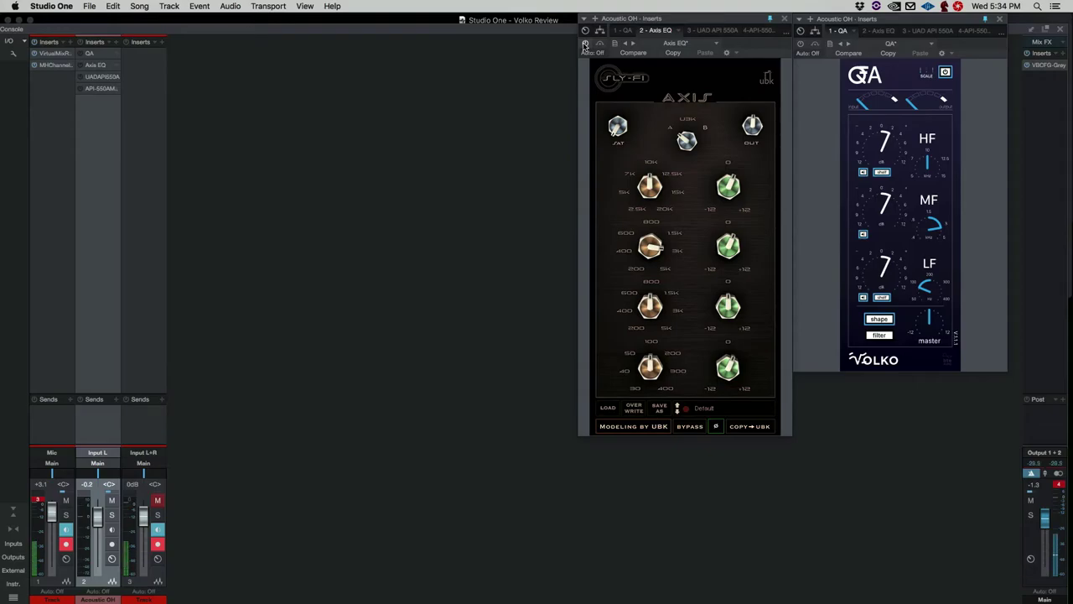
Open the UAD API 550A insert beside Axis EQ, enable it and adjust its HF and LF gains to about +2 dB.
left_click(102, 80)
left_click_drag(521, 38, 506, 20)
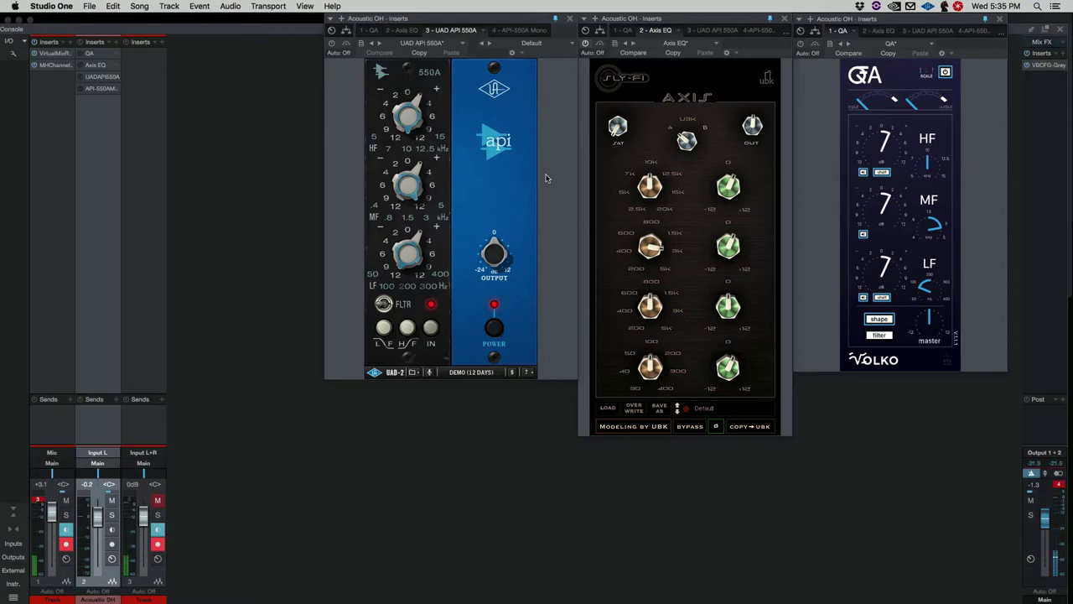
left_click(331, 43)
mouse_move(416, 99)
left_mouse_down()
mouse_move(417, 52)
mouse_move(416, 106)
left_mouse_up()
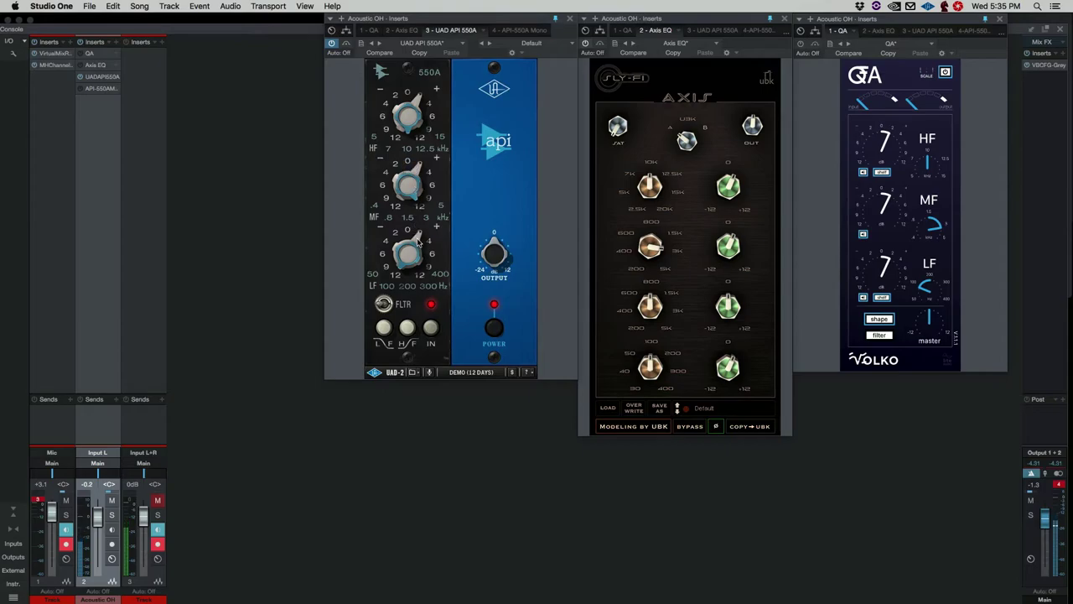
mouse_move(418, 243)
left_mouse_down()
mouse_move(413, 159)
mouse_move(419, 239)
mouse_move(422, 228)
left_mouse_up()
Bypass the UAD API 550A and engage Axis EQ and QA one at a time to compare their sound.
left_click(332, 44)
left_click(585, 44)
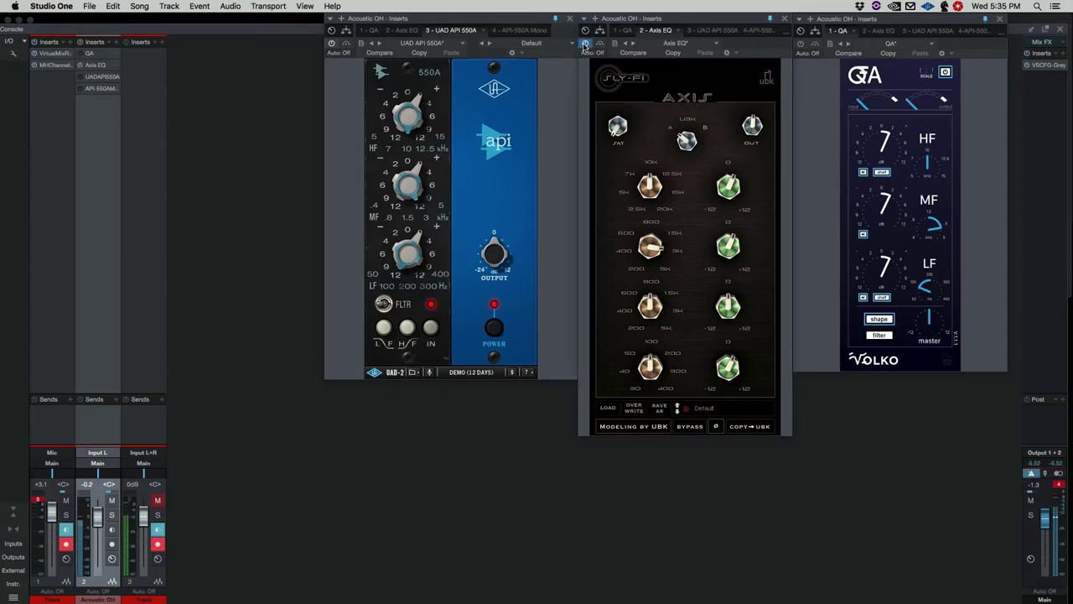
left_click(586, 44)
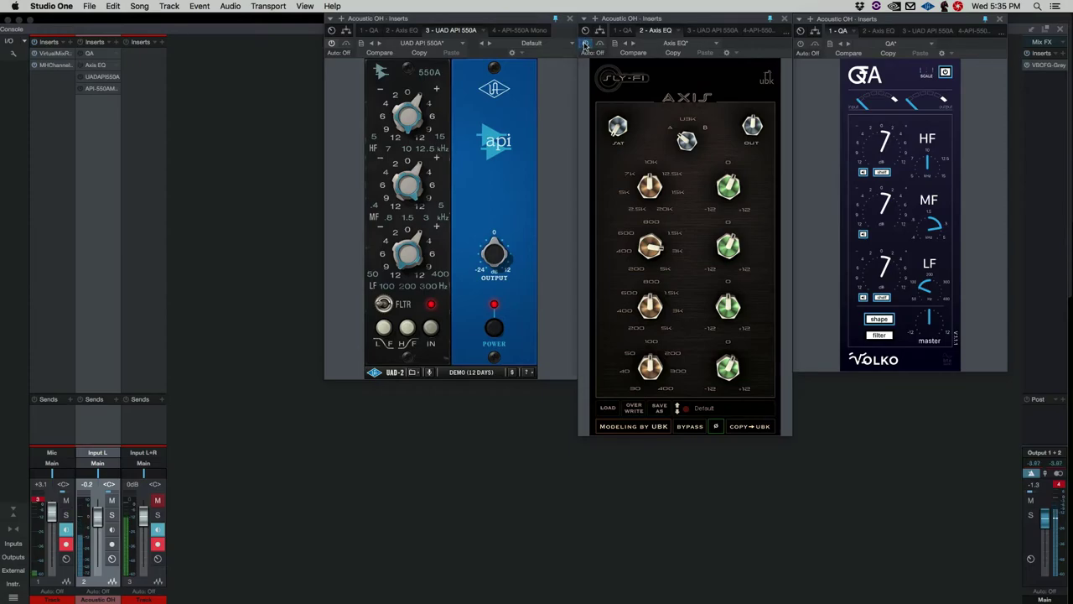
left_click(802, 44)
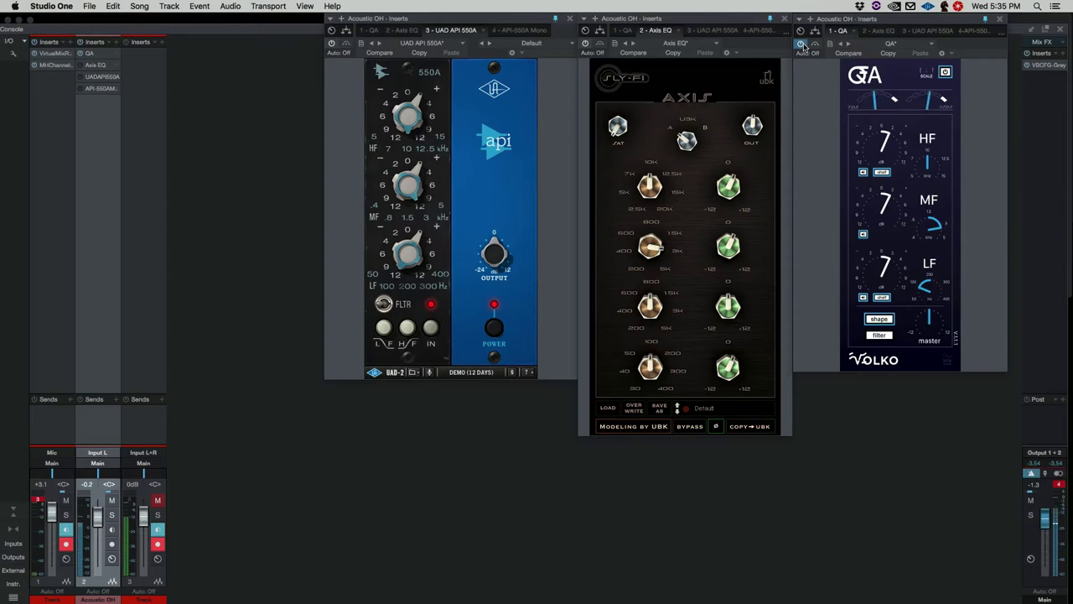
left_click(803, 44)
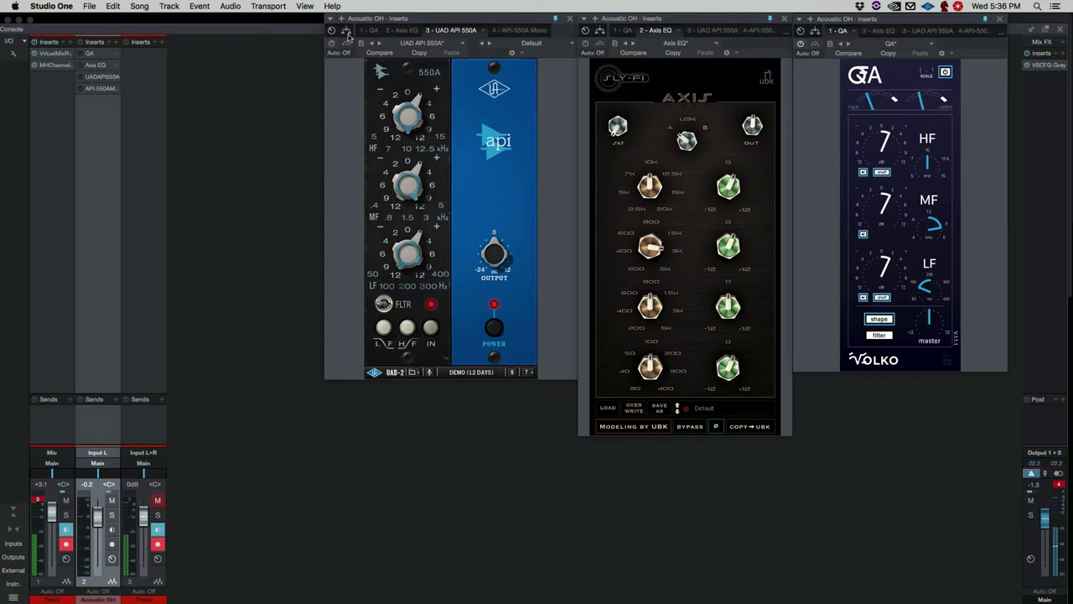
Open the API-550A Mono insert beside the UAD API 550A and reset its HF, MF and LF gains to 0 dB.
left_click(98, 91)
left_click_drag(285, 30, 269, 17)
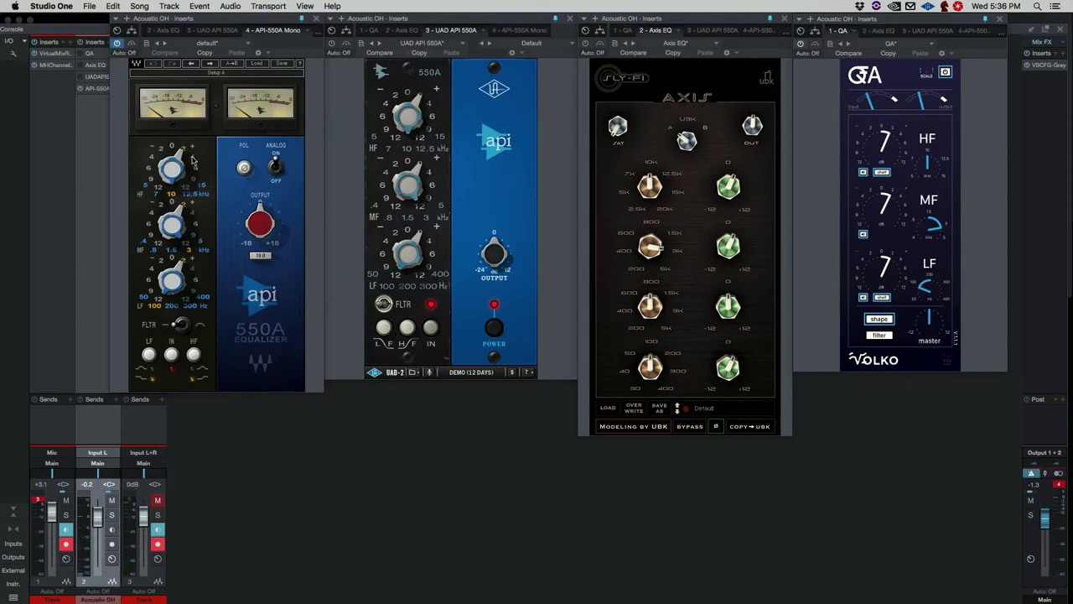
left_click_drag(172, 167, 172, 173)
left_click_drag(177, 220, 178, 220)
left_click_drag(180, 277, 179, 277)
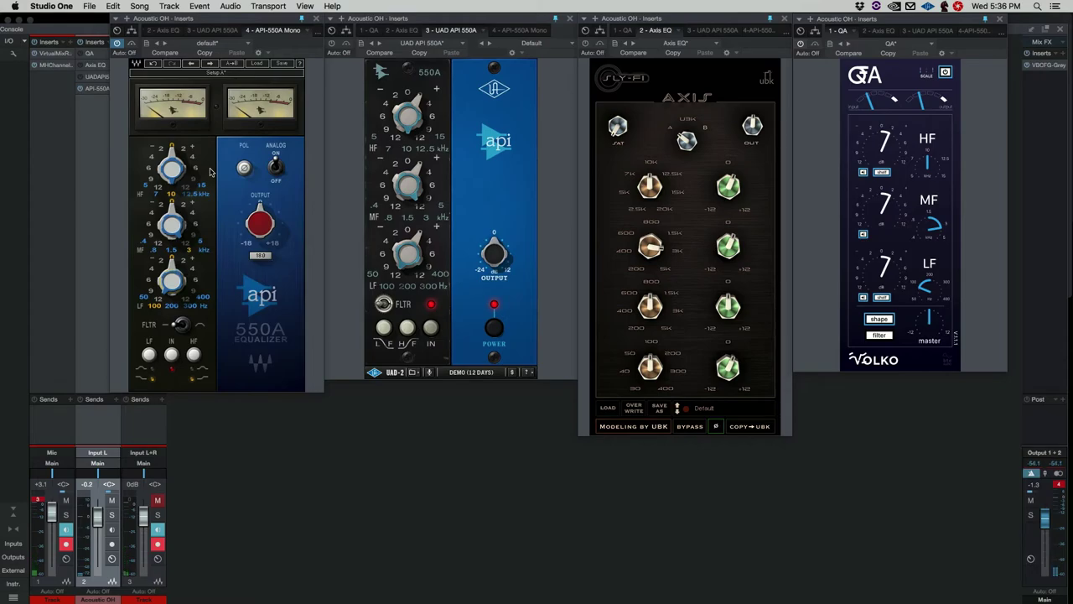
Set the HF, MF and LF gains of the API-550A Mono to +2 dB, try its output knob and toggle its bypass.
left_click(171, 151)
mouse_move(171, 151)
left_mouse_down()
mouse_move(171, 125)
mouse_move(171, 151)
left_mouse_up()
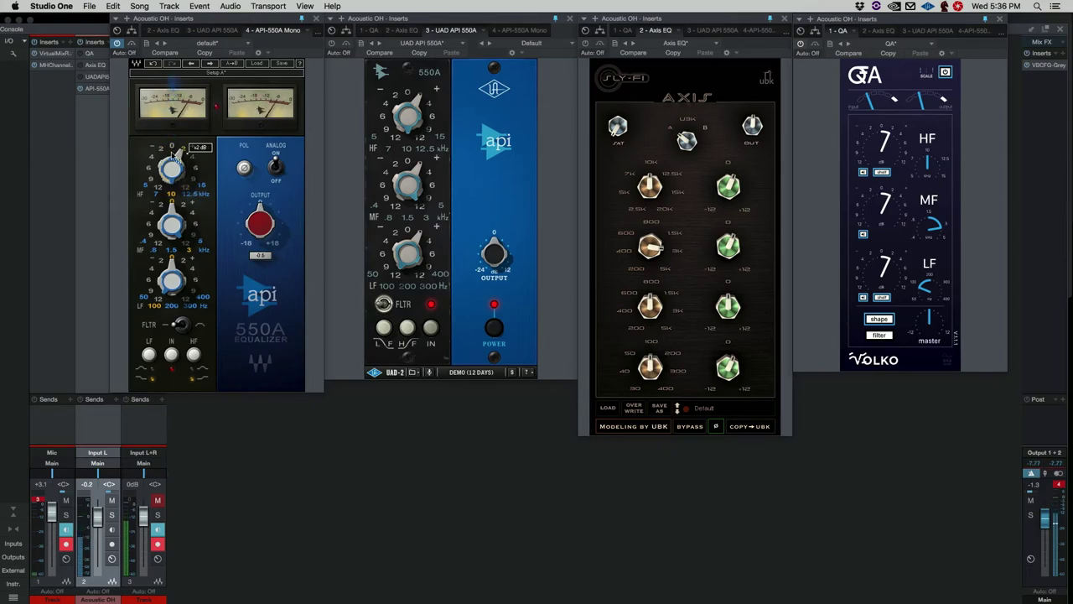
mouse_move(171, 225)
left_mouse_down()
mouse_move(171, 206)
mouse_move(171, 228)
left_mouse_up()
mouse_move(171, 282)
left_mouse_down()
mouse_move(171, 257)
mouse_move(171, 302)
left_mouse_up()
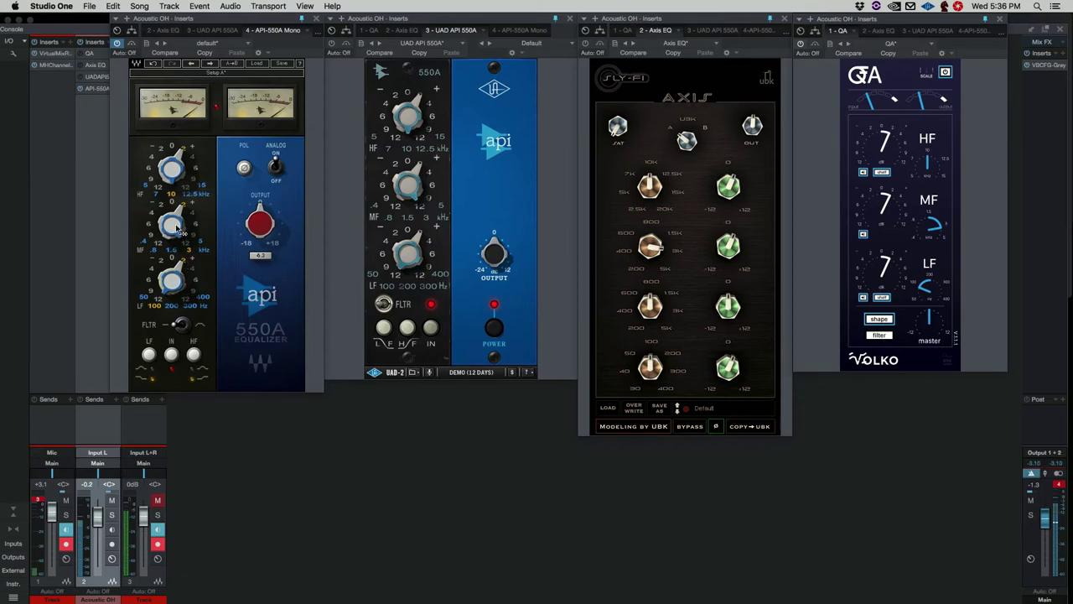
left_click_drag(260, 222, 233, 196)
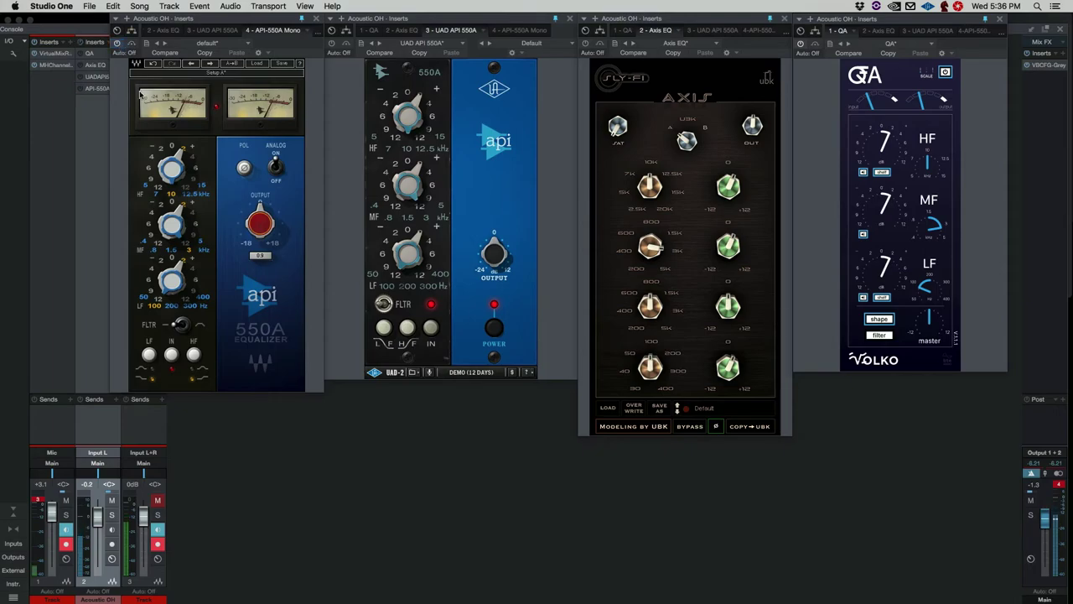
left_click(118, 44)
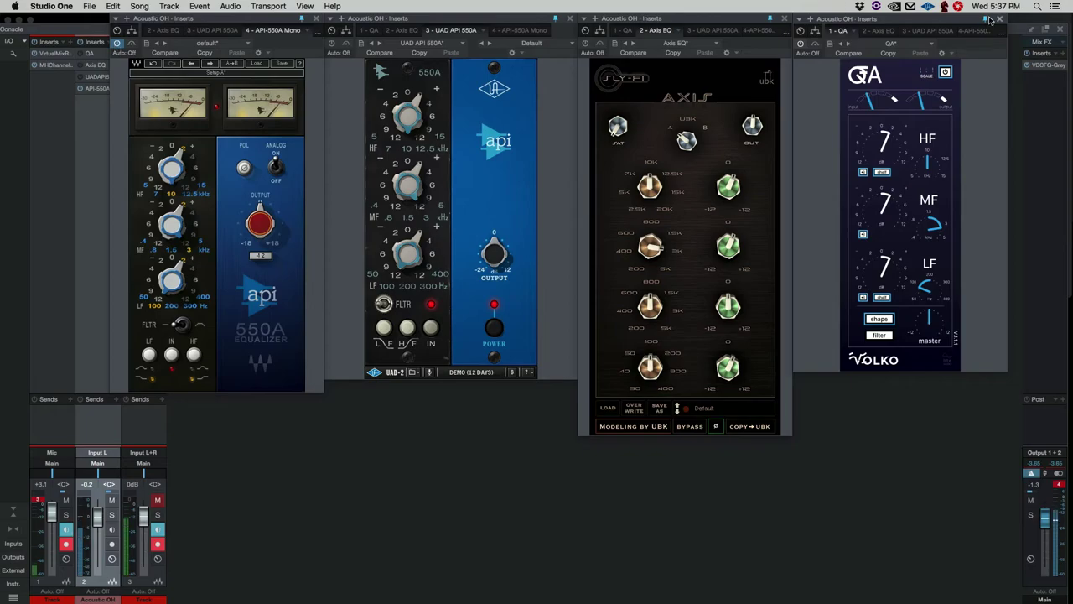
Bring the QA window beside the API-550A Mono, enable QA for comparison and return its window to its place.
left_click_drag(925, 22, 456, 22)
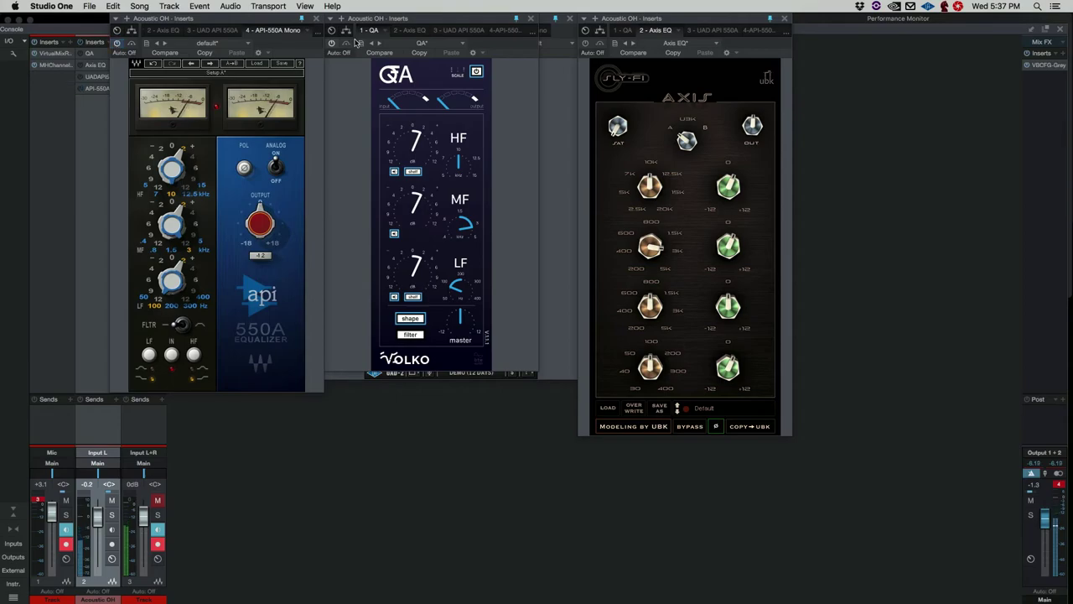
left_click(332, 44)
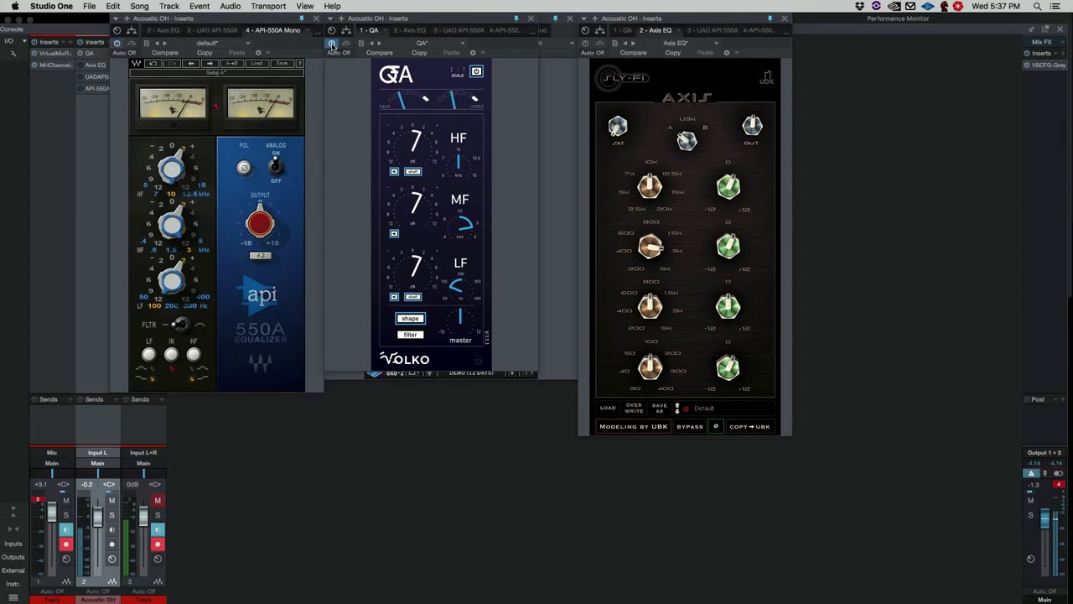
left_click_drag(404, 19, 868, 24)
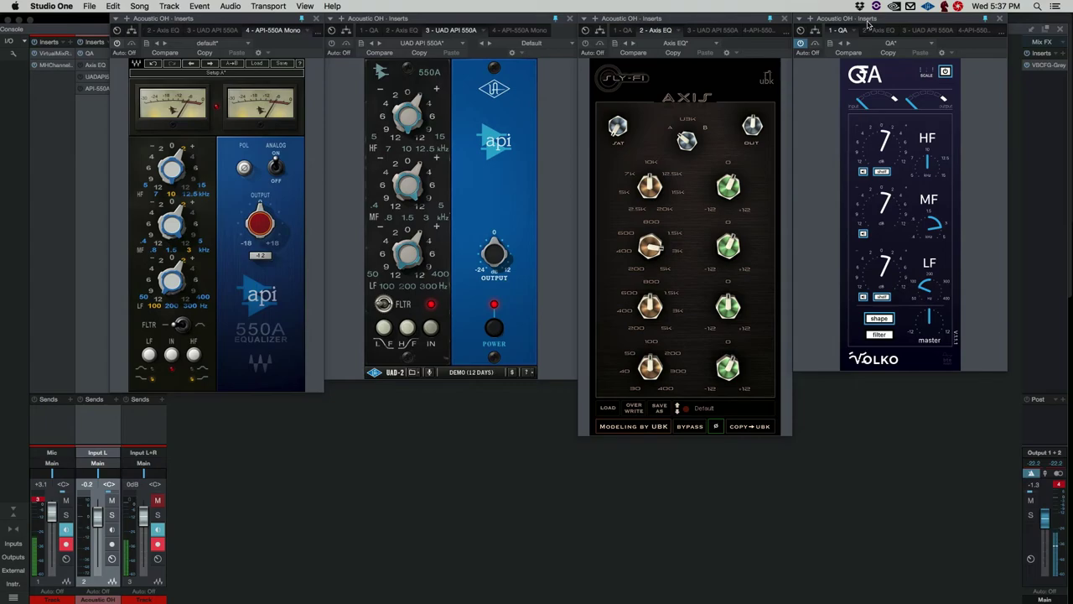
Close the API-550A Mono and UAD API 550A windows and place Axis EQ and QA side by side.
left_click(316, 18)
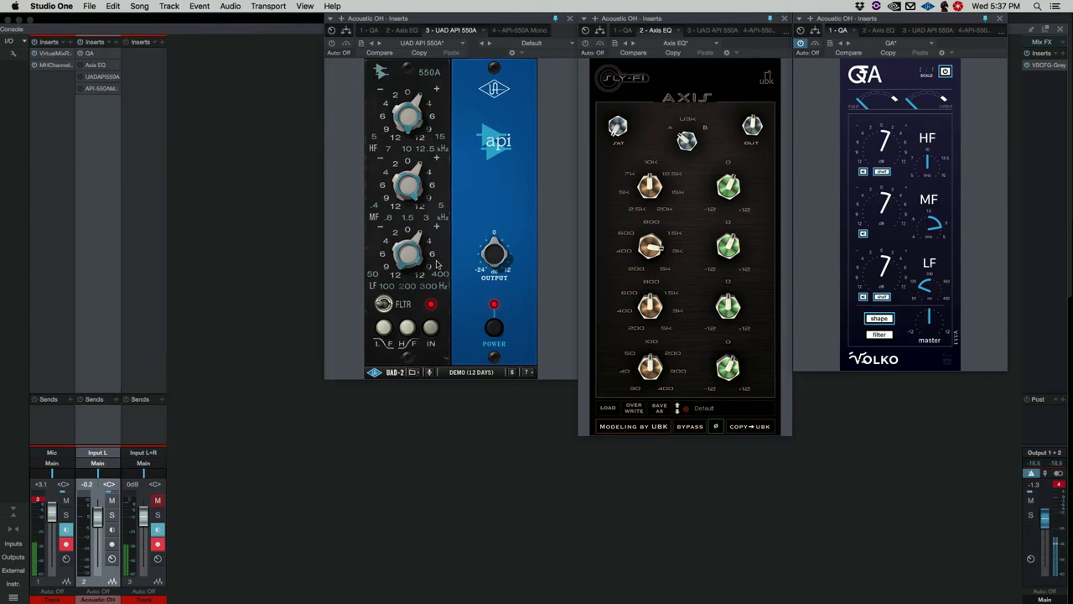
left_click(569, 19)
left_click_drag(675, 27, 363, 34)
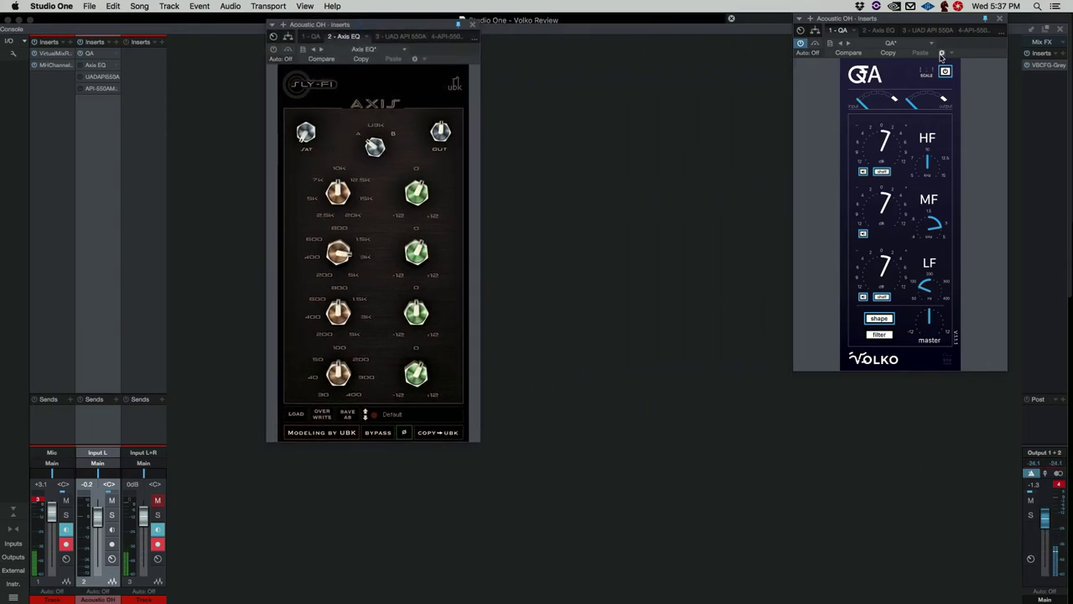
left_click_drag(914, 23, 602, 30)
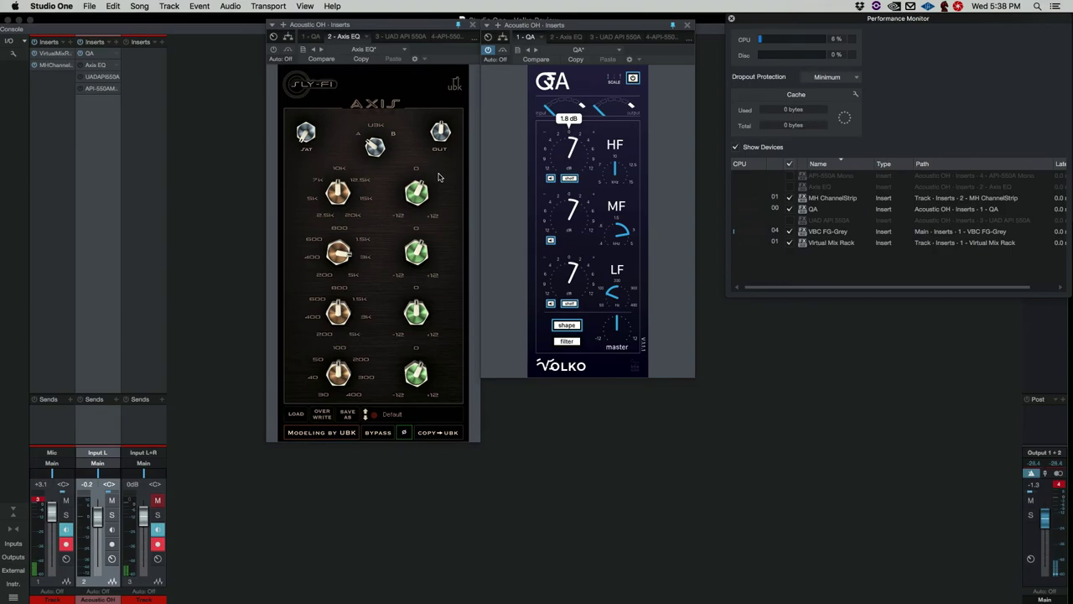
Alternate between QA and Axis EQ, with only one engaged at a time, to compare their sound.
left_click(488, 50)
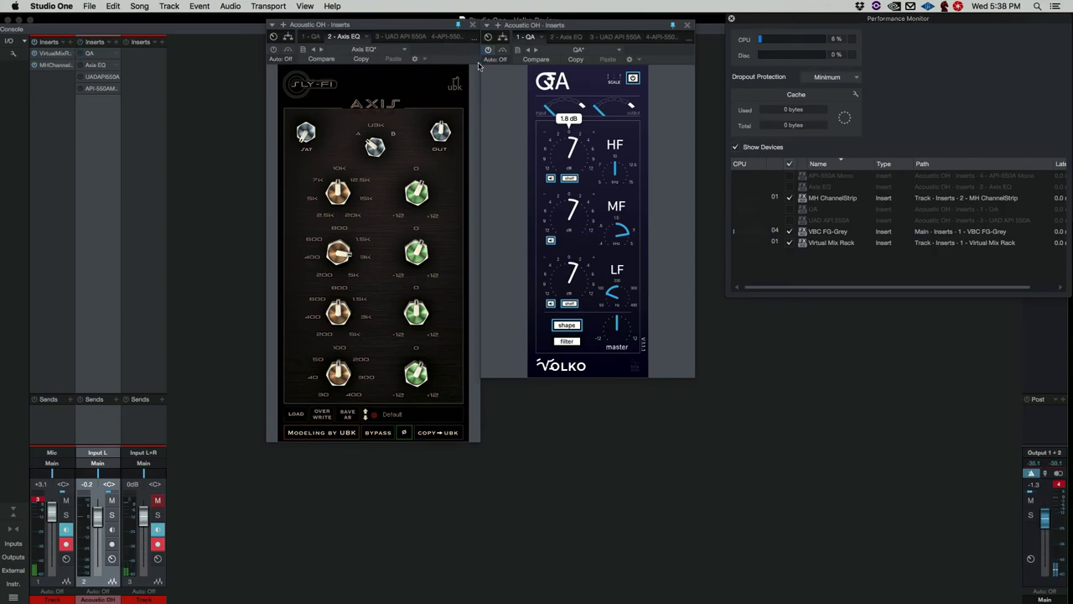
left_click(274, 49)
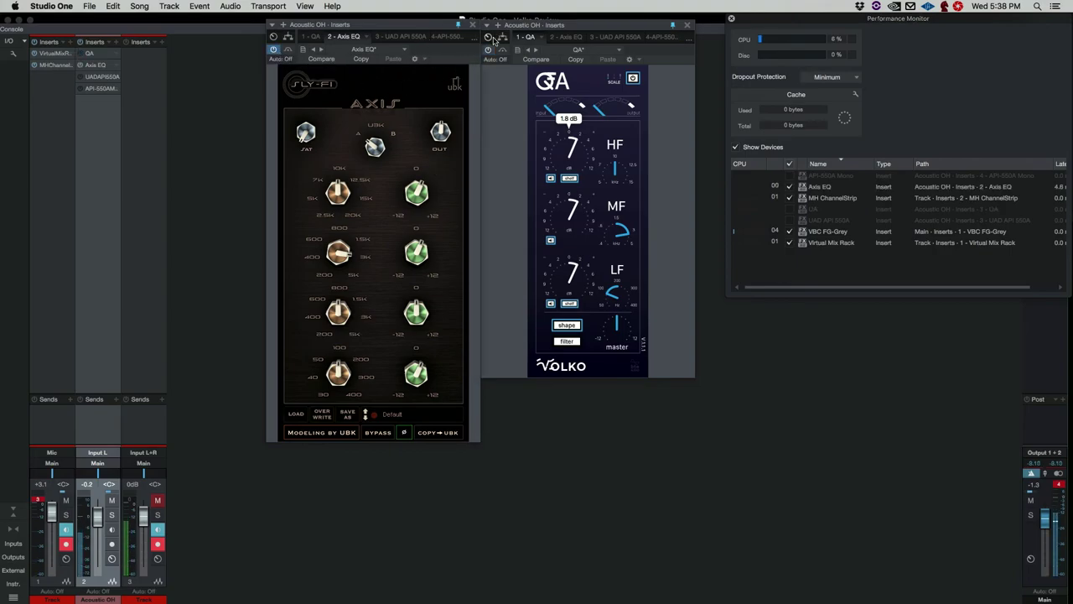
left_click(273, 49)
left_click(487, 51)
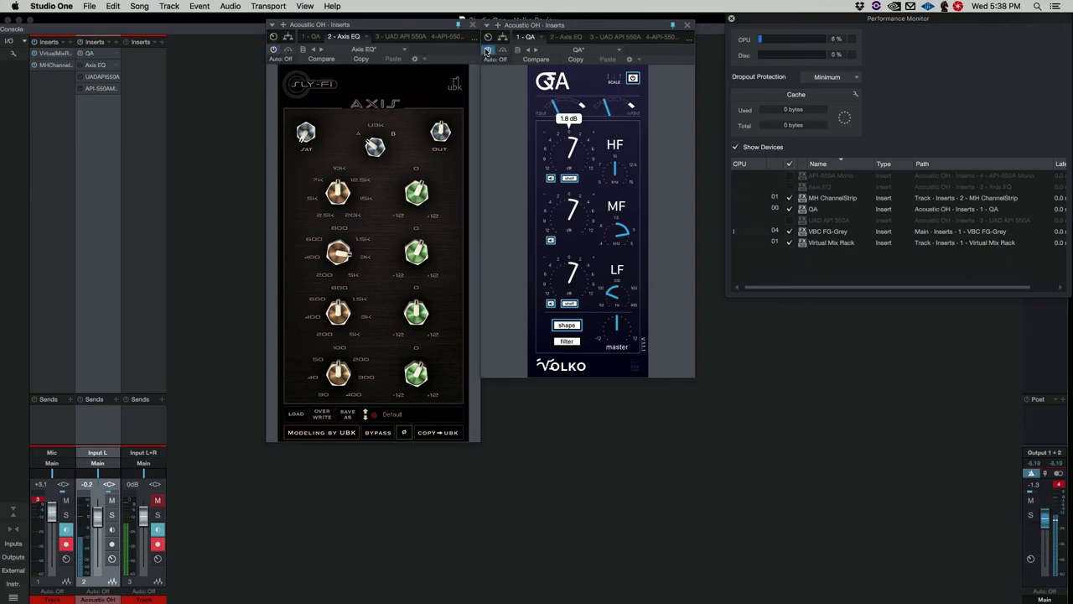
left_click(487, 51)
left_click(274, 49)
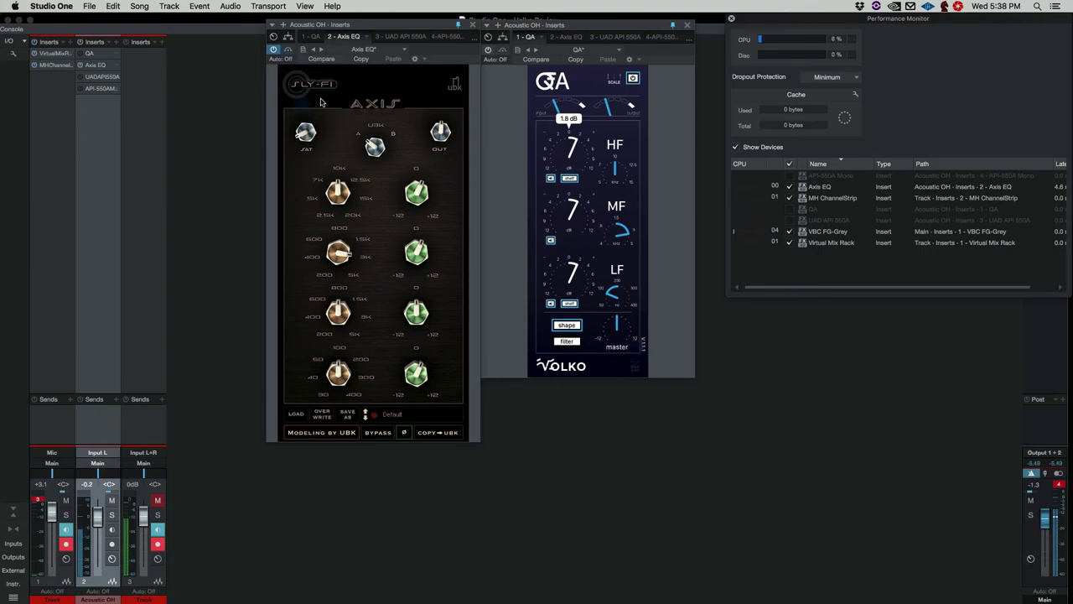
left_click(273, 48)
left_click(487, 51)
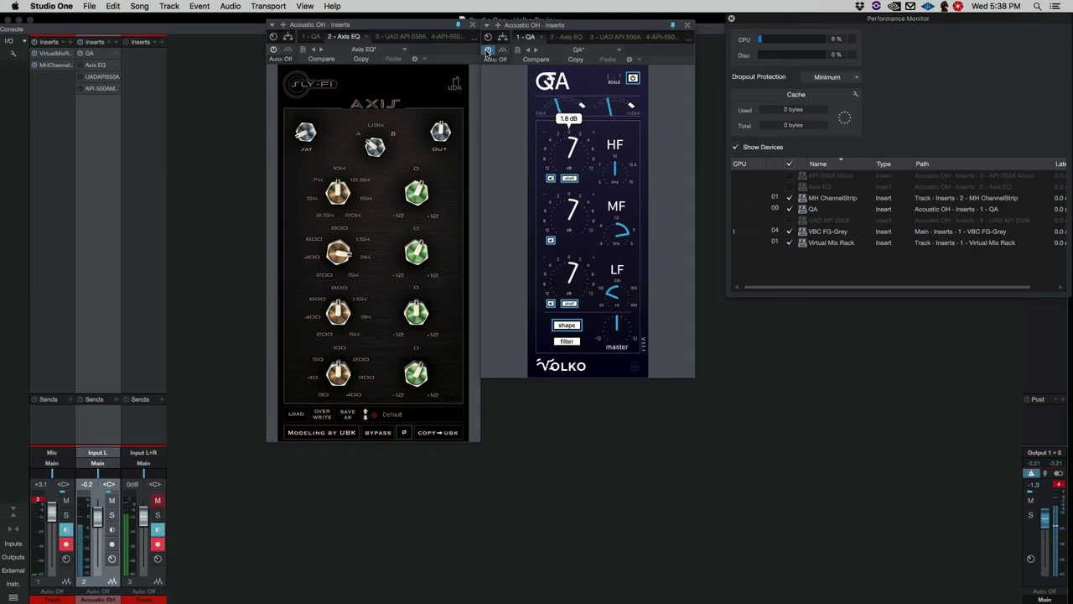
left_click(487, 51)
Engage Axis EQ and QA together and adjust the saturation knob of Axis EQ.
left_click(273, 49)
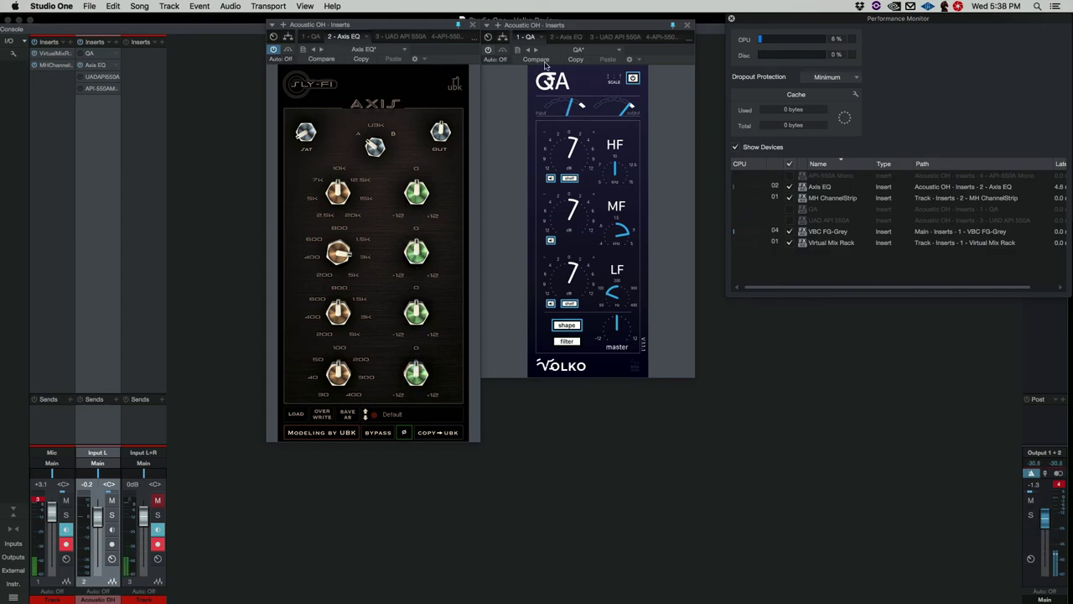
left_click(488, 50)
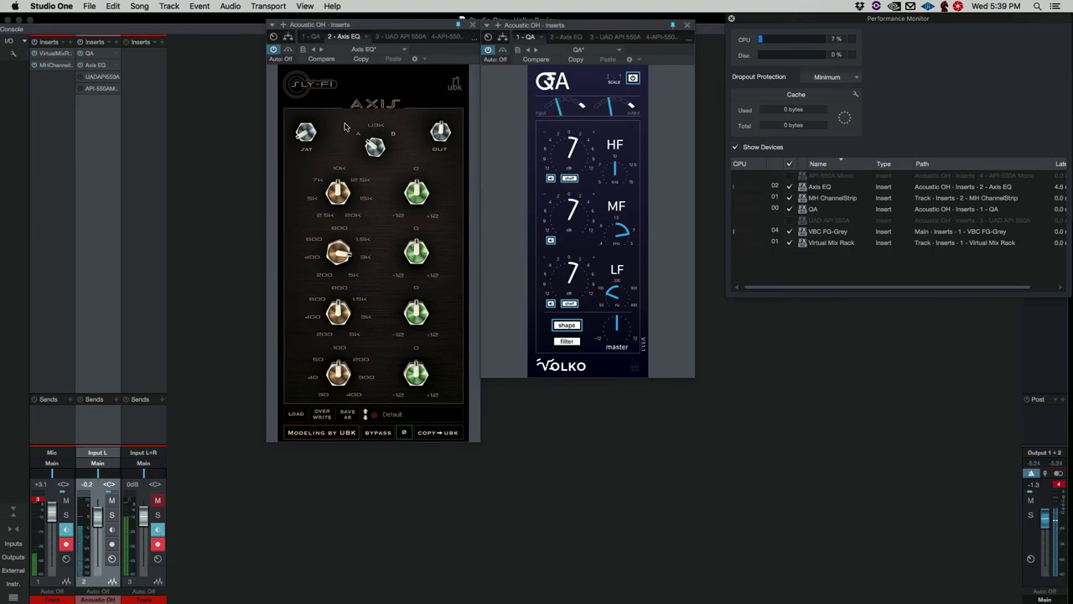
left_click_drag(303, 136, 305, 128)
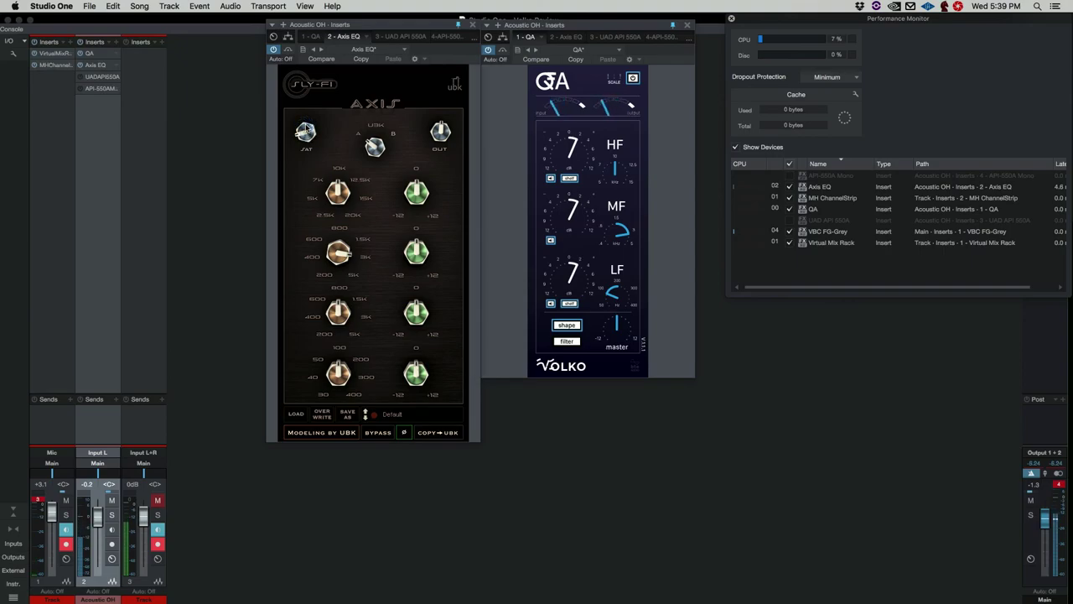